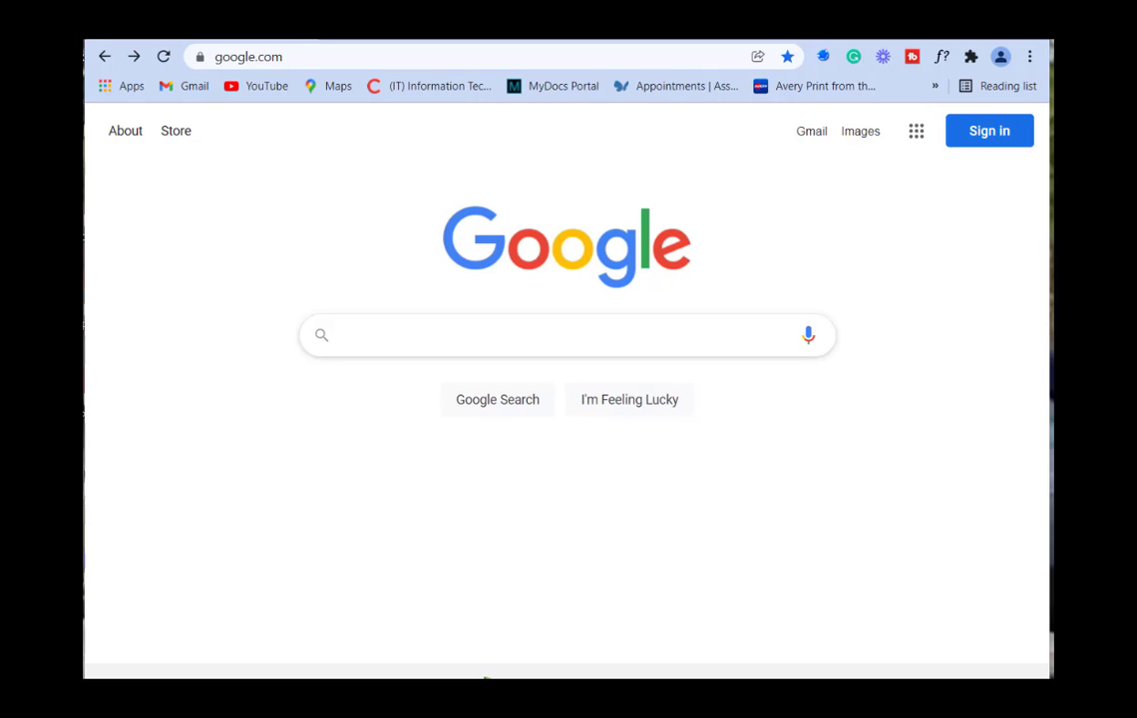
Search Google for 'Affiliate marketing programs'.
click(377, 329)
text(Affi)
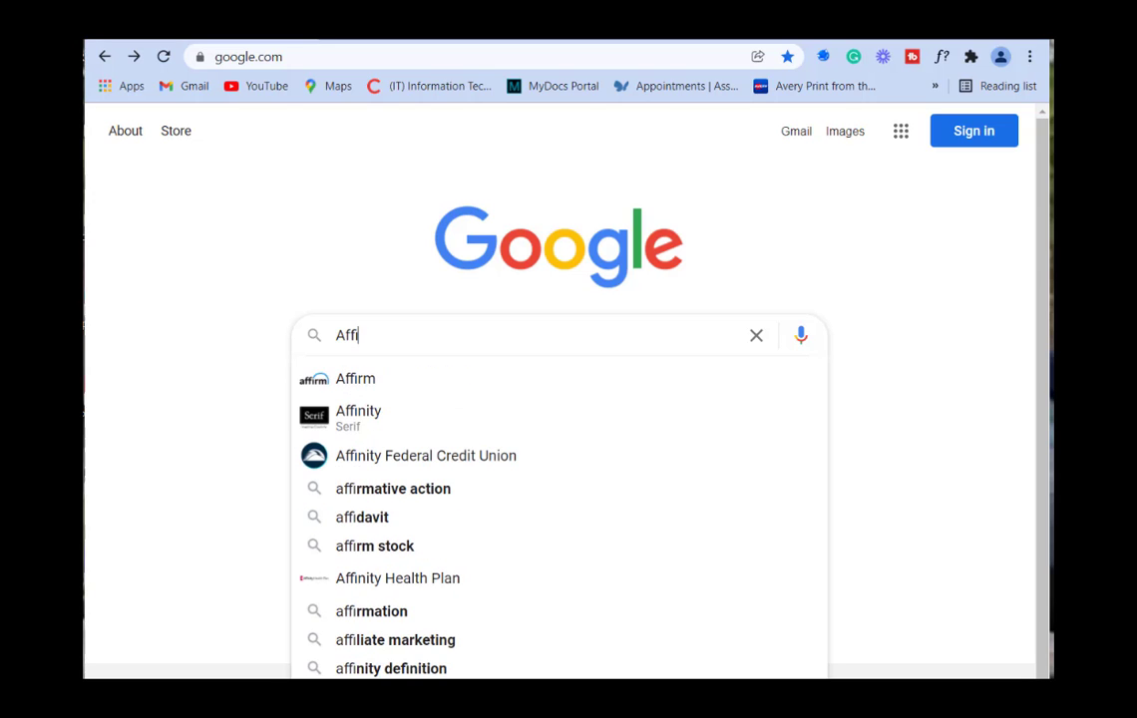
text(liate ma)
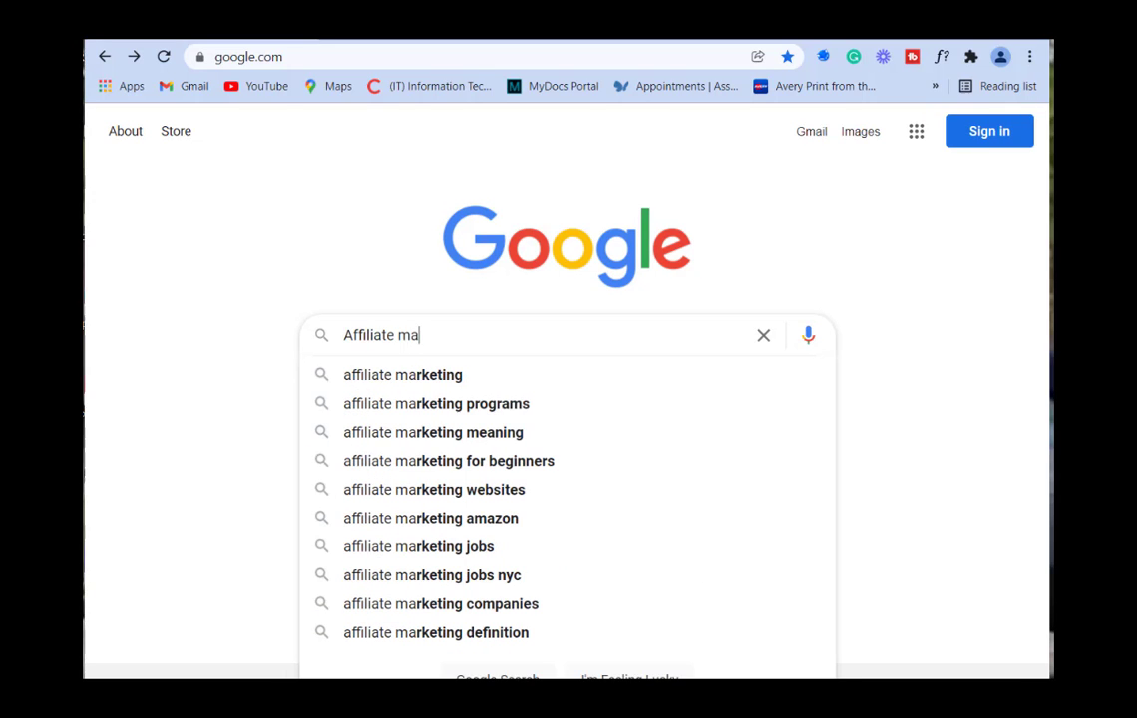
text(rket)
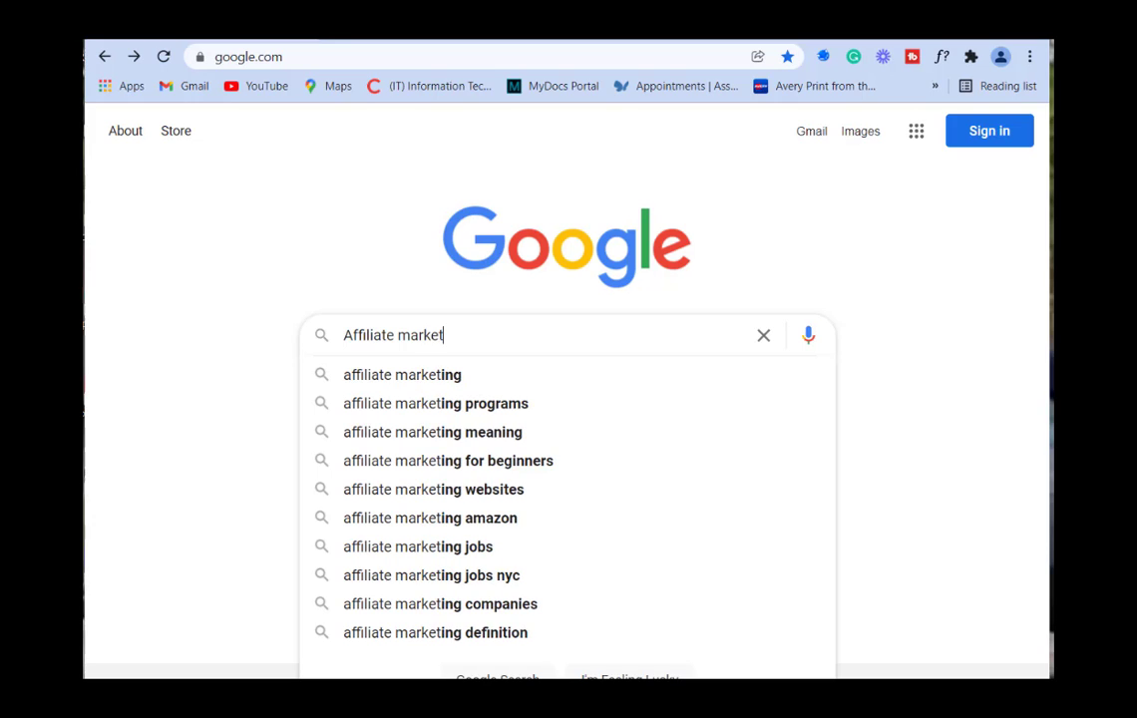
text(ing)
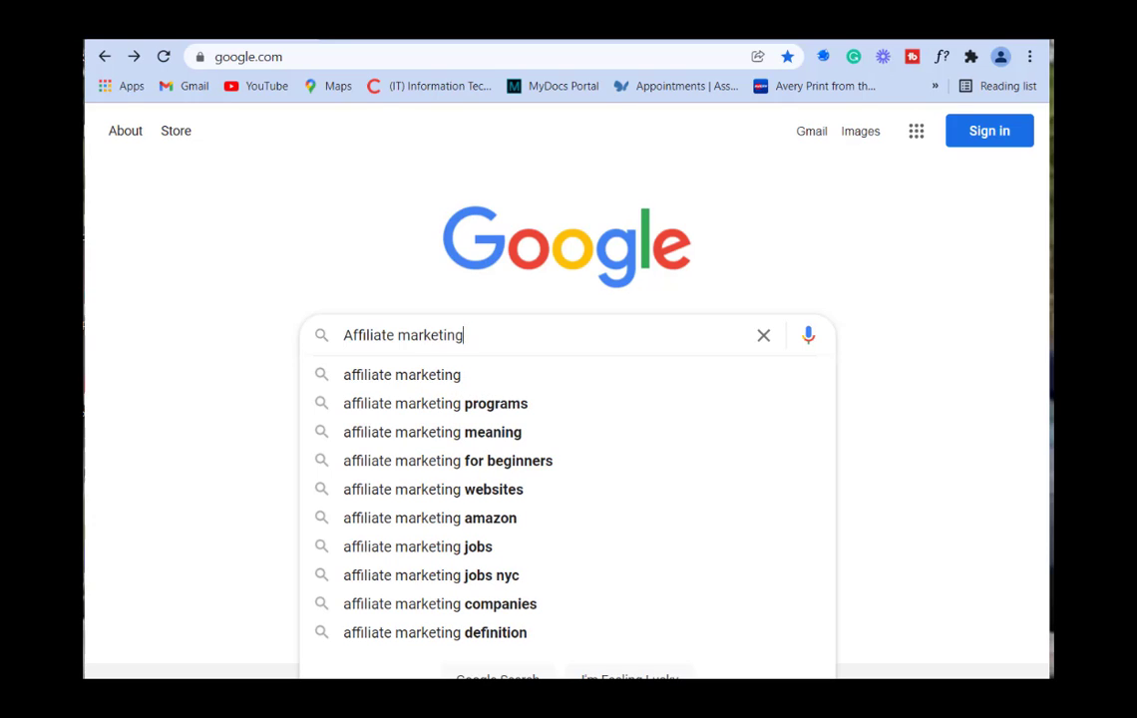
text( pro)
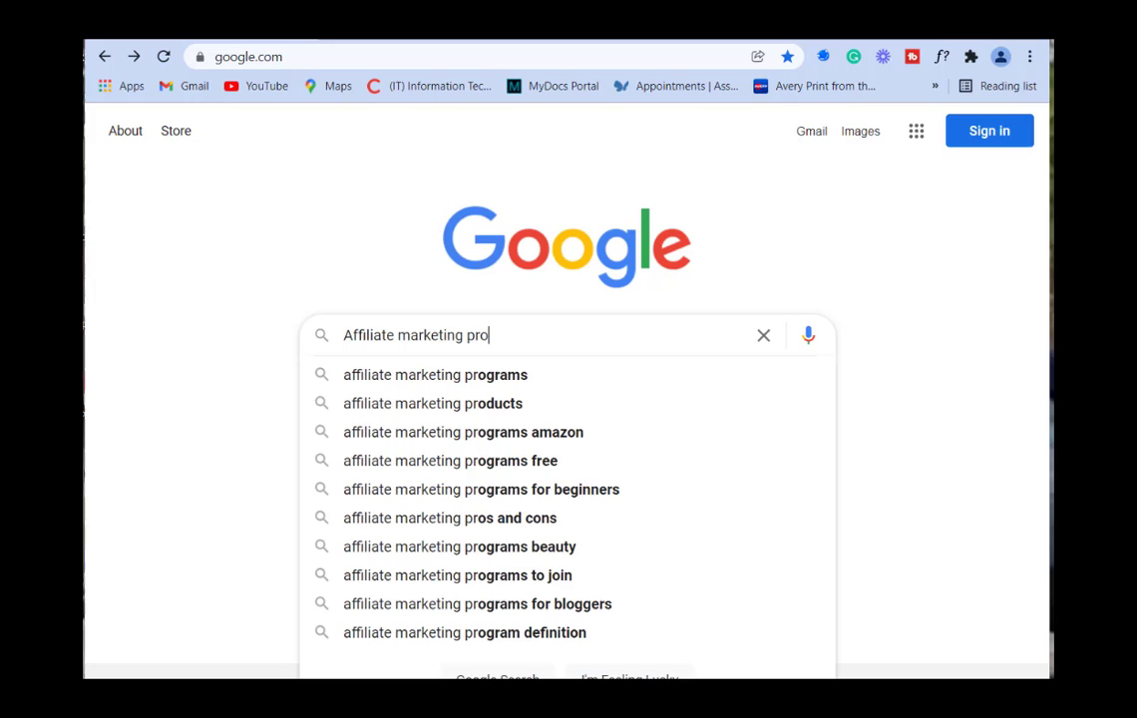
text(grams)
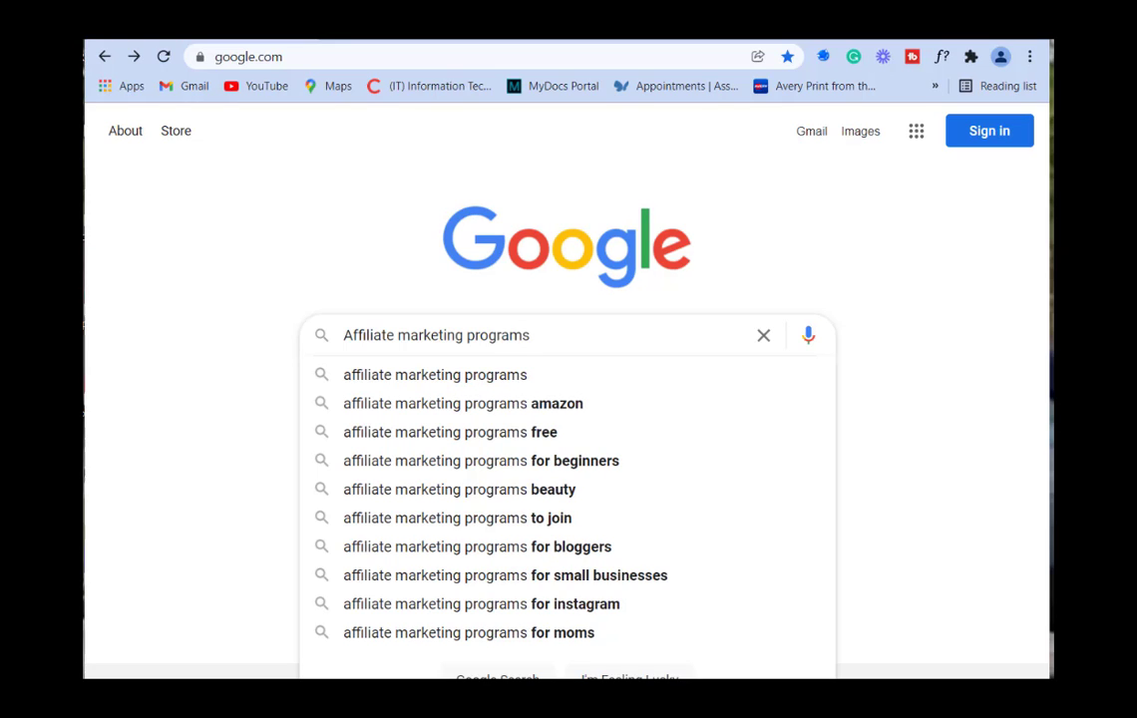
key(Return)
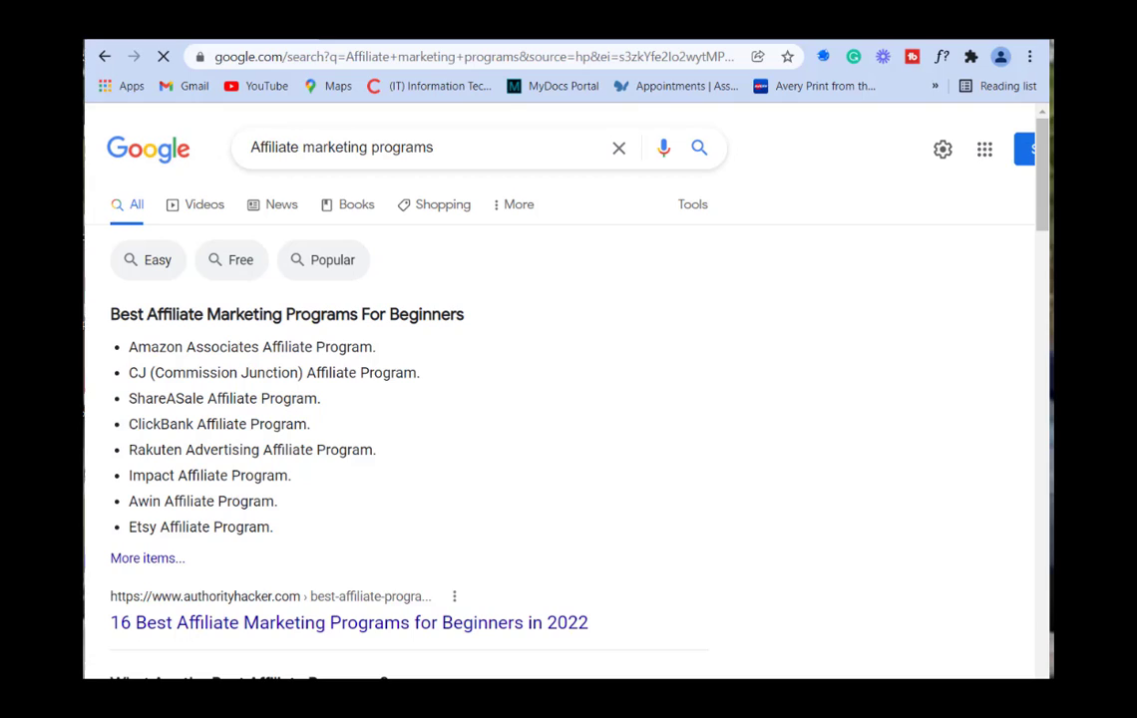
Scroll down through the affiliate program search results.
scroll(558, 399, down, 1)
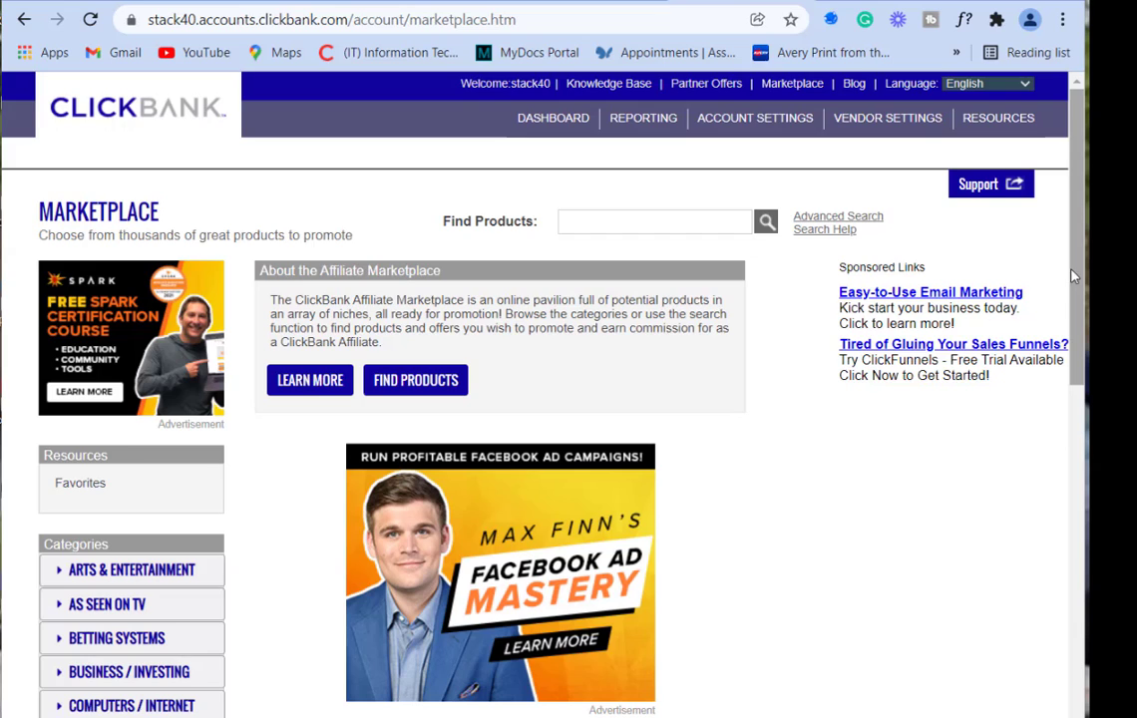
Browse the E-Business & E-Marketing category down to the 'Turn Text To Speech' listing.
scroll(1075, 316, down, 1)
drag(1075, 316, 1072, 401)
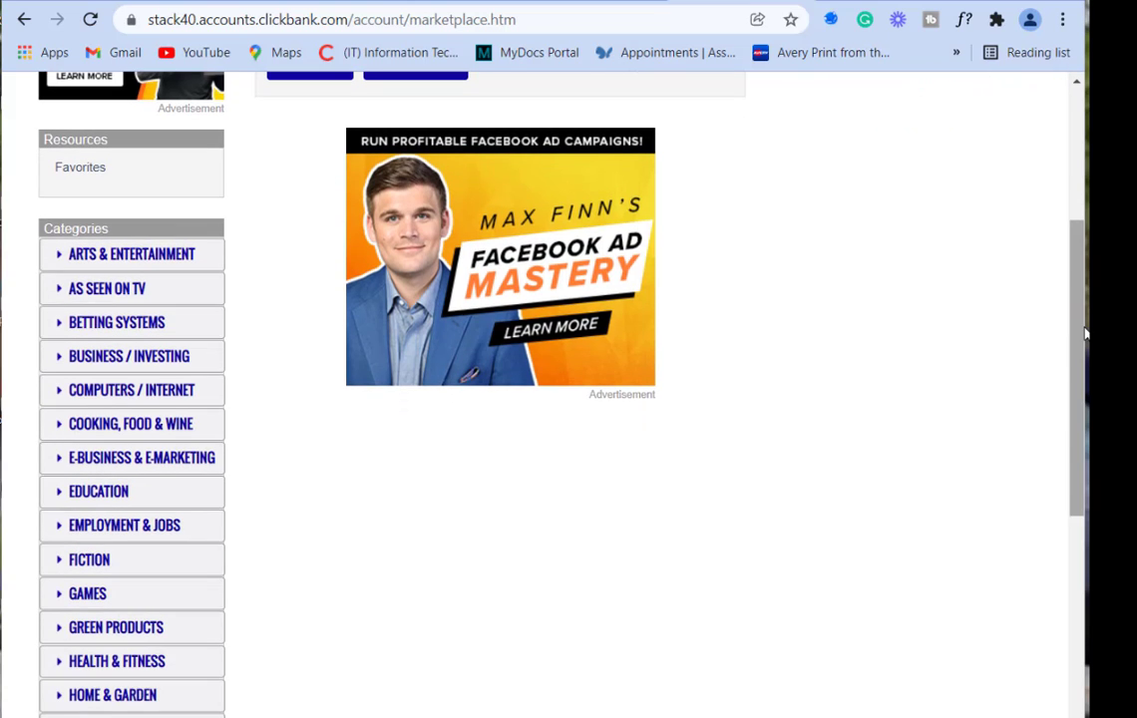
drag(1085, 334, 1083, 319)
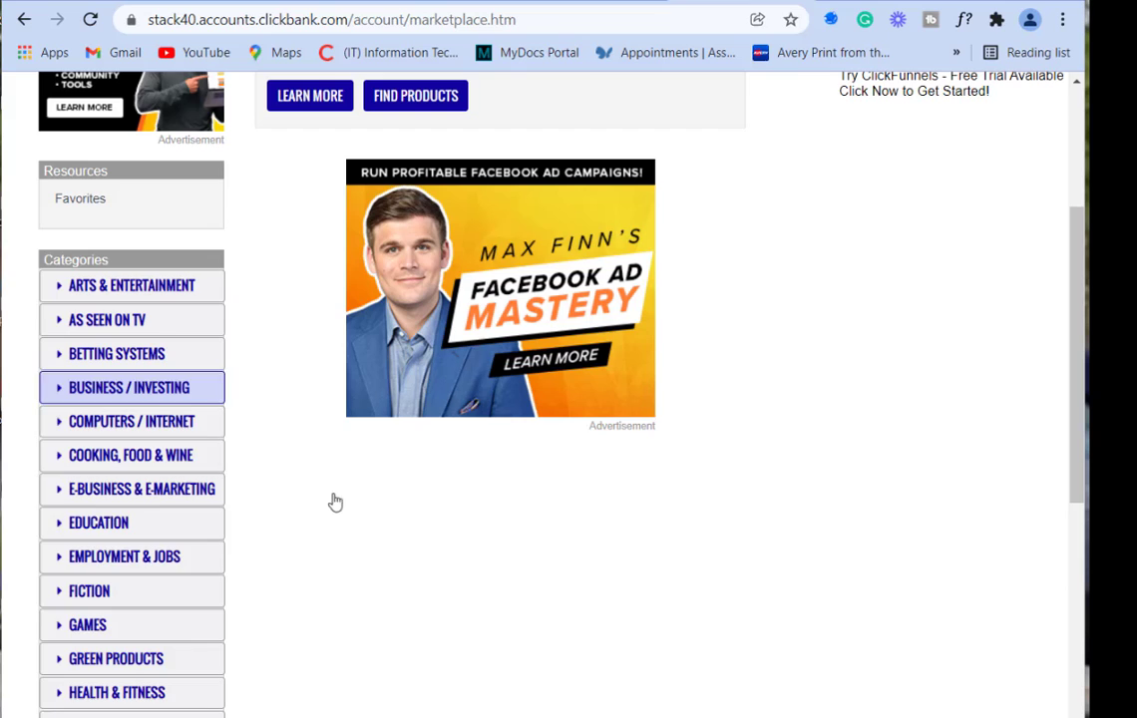
click(60, 559)
drag(1075, 394, 1080, 430)
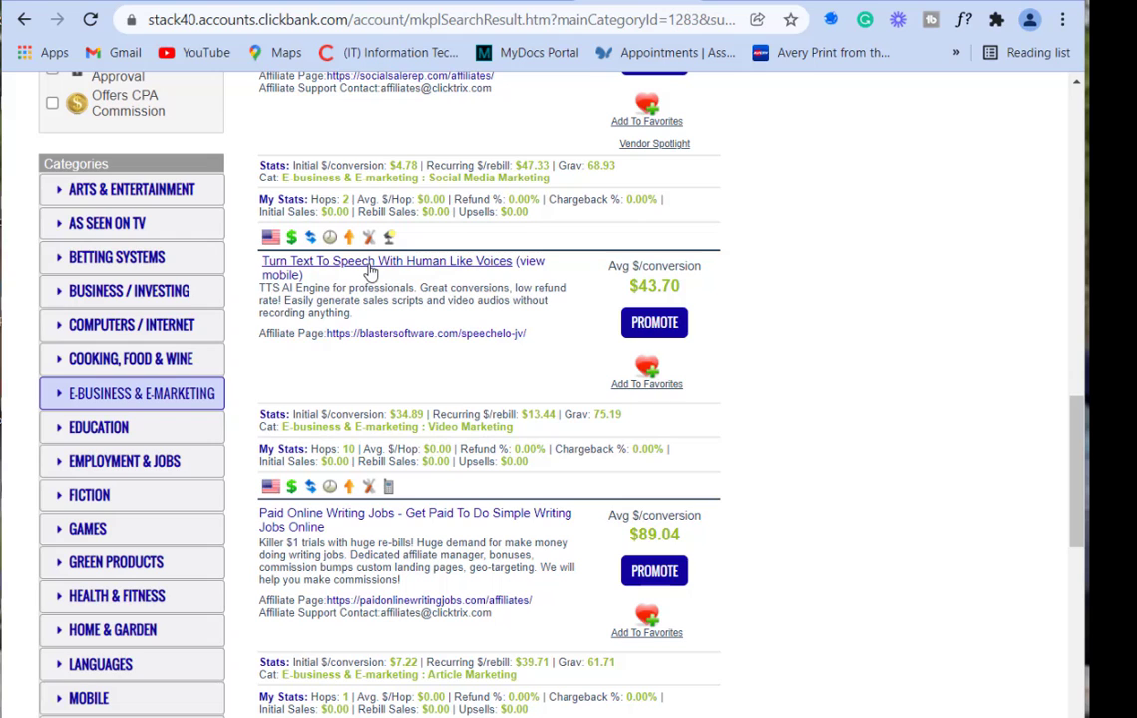
click(419, 333)
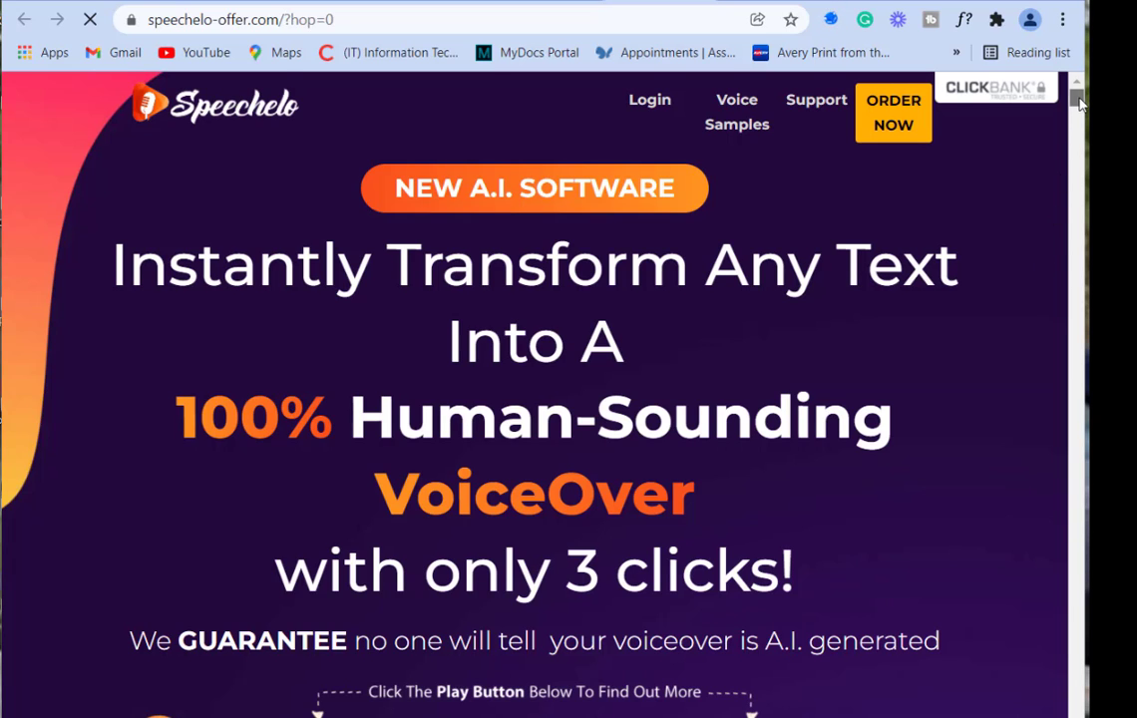
mouse_move(1079, 103)
mouse_down()
mouse_move(1080, 227)
mouse_move(1059, 290)
mouse_move(1079, 96)
mouse_move(1079, 117)
mouse_up()
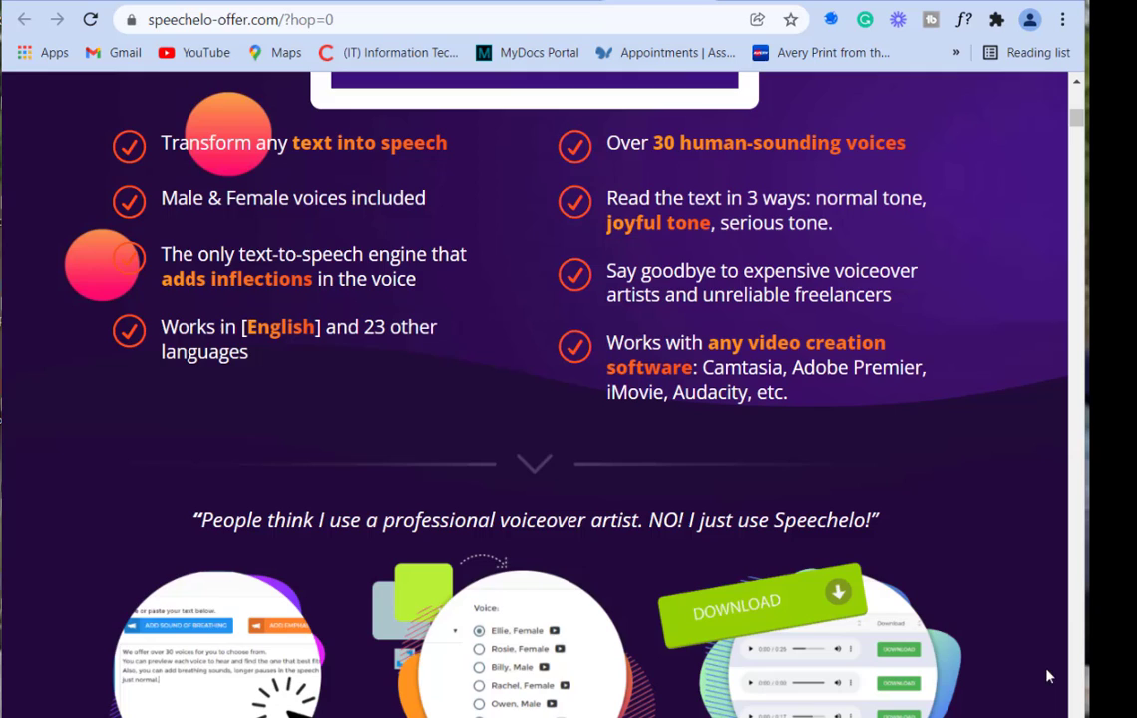
key(Home)
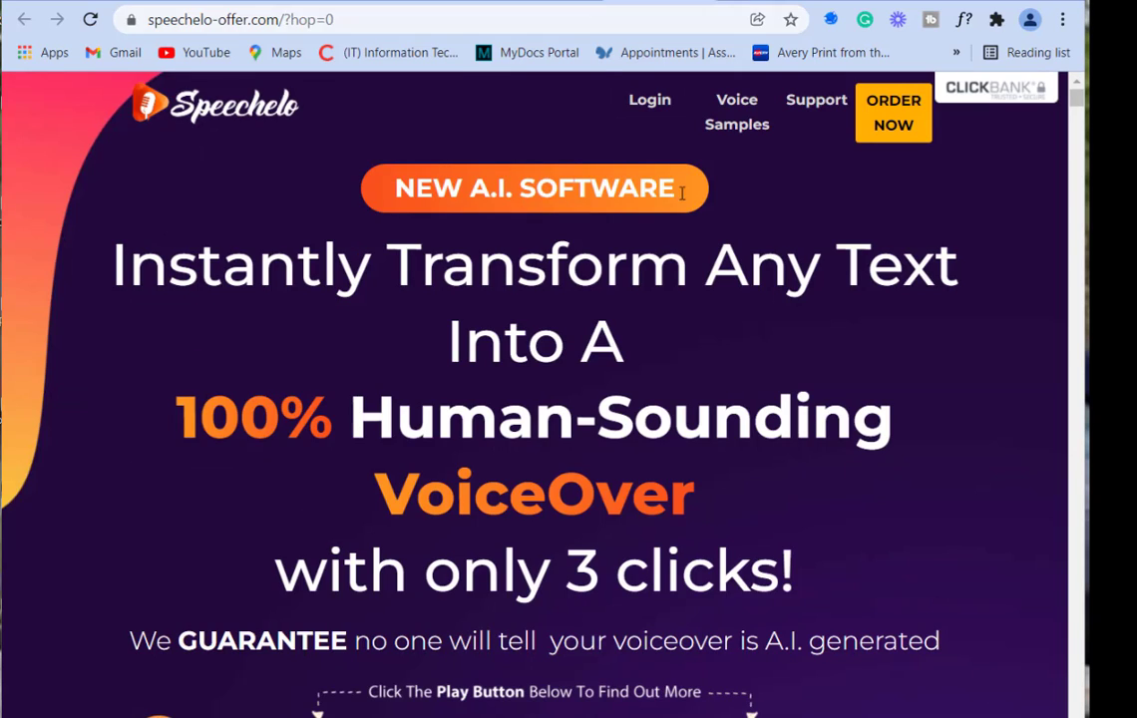
key(ctrl+Tab)
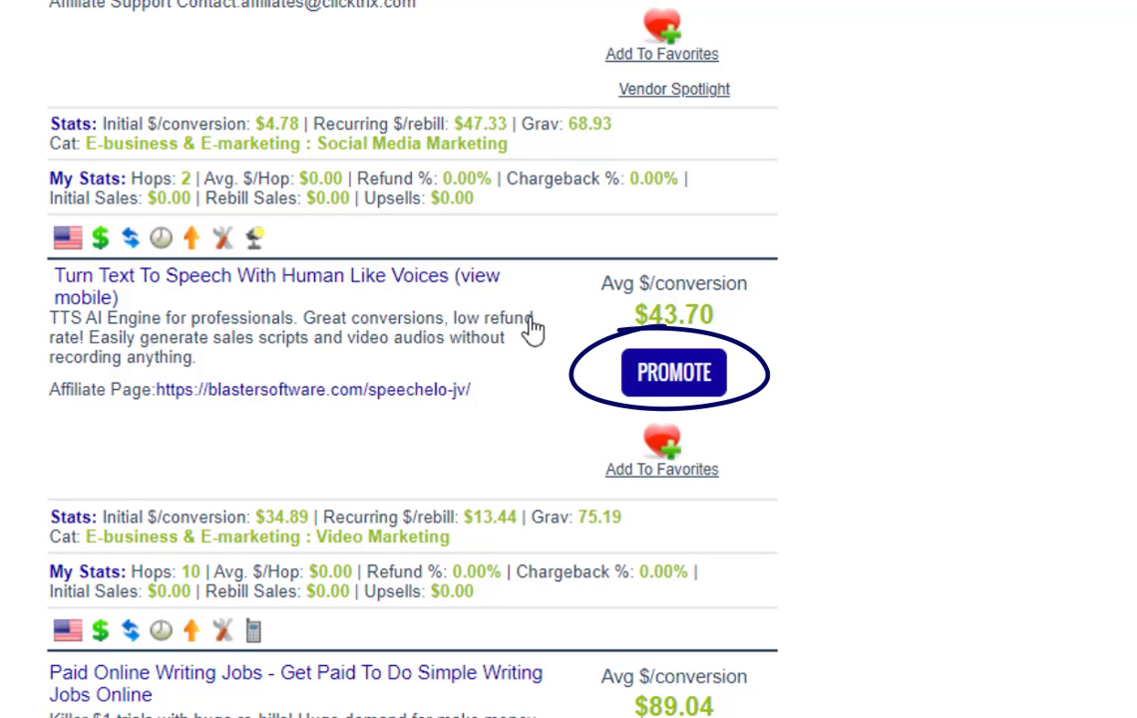
Promote the Speechelo listing and generate its encrypted HopLink (50.0% commission).
click(704, 389)
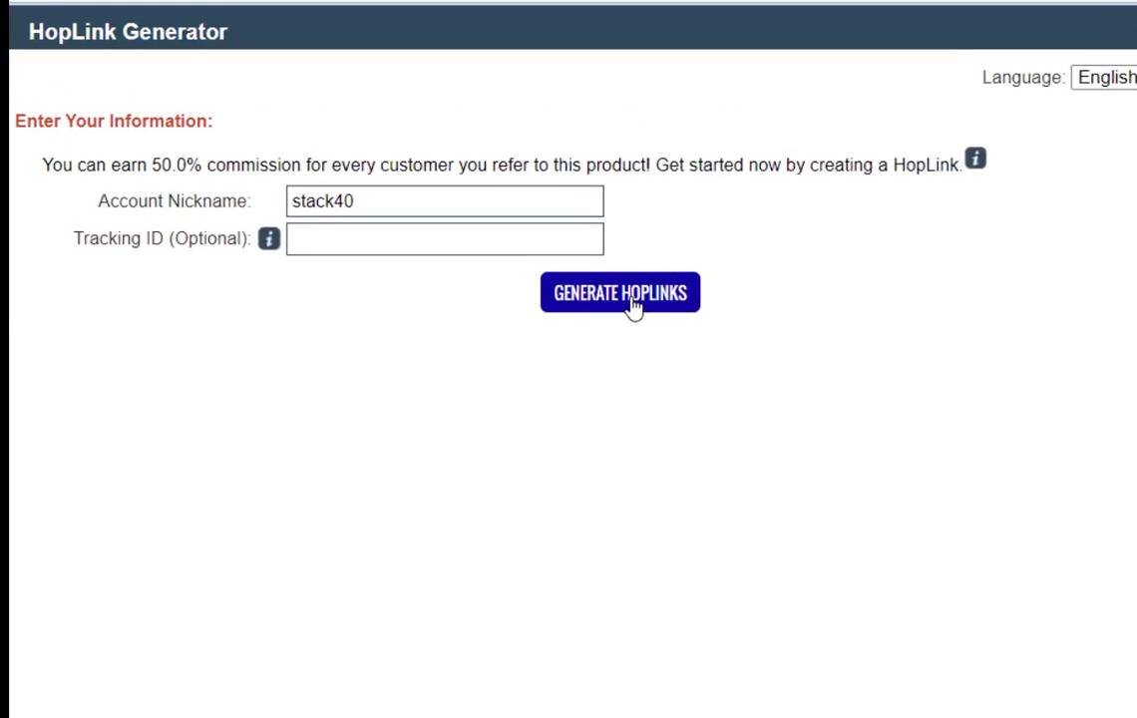
click(632, 304)
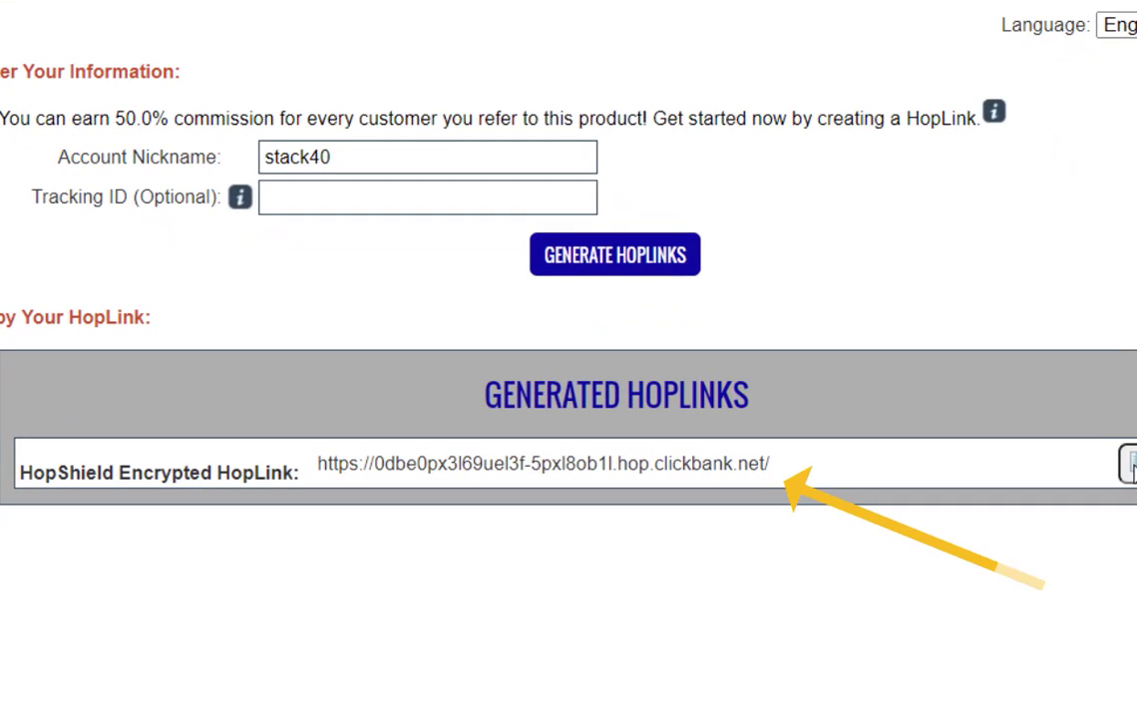
Copy the HopShield encrypted HopLink and close the HopLink Generator.
click(1126, 465)
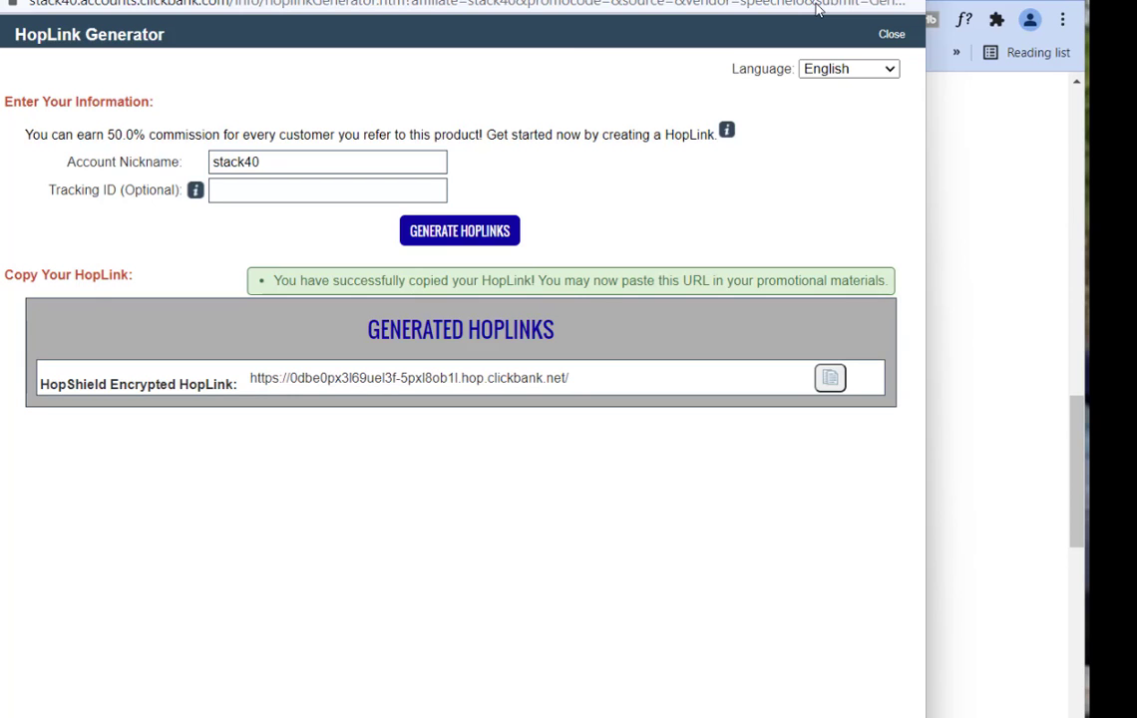
key(alt+Tab)
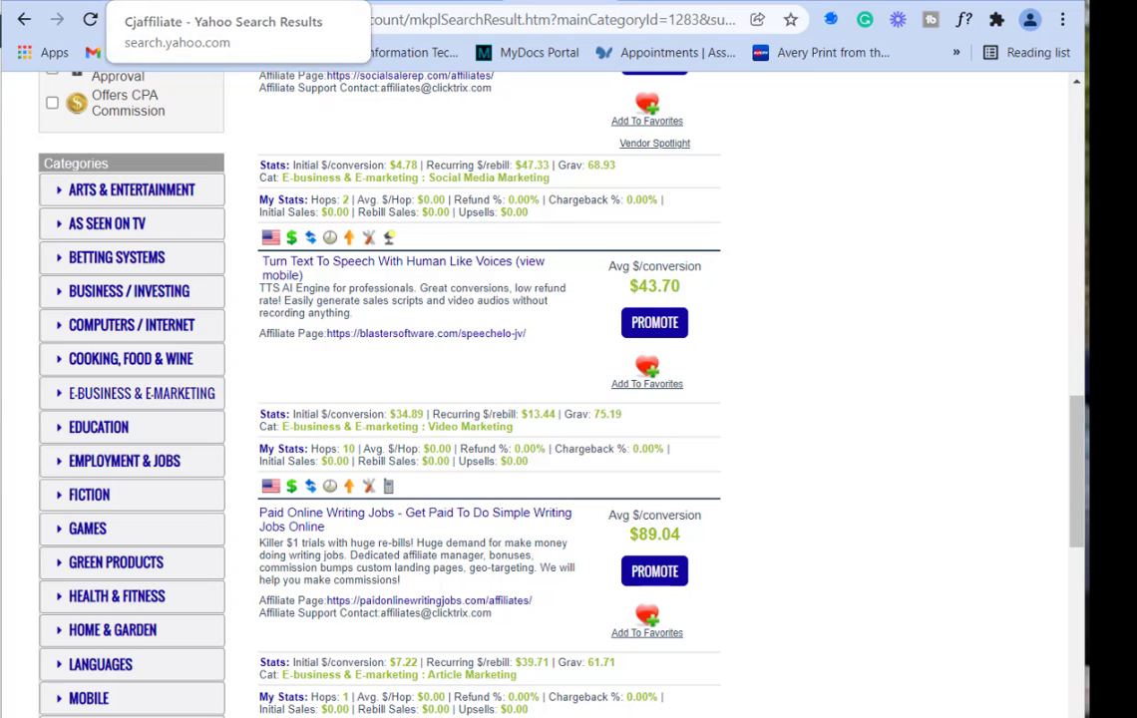
Review the Rack Room Shoes advertiser on CJ Affiliate, including its 29.25 USD three-month EPC.
click(149, 0)
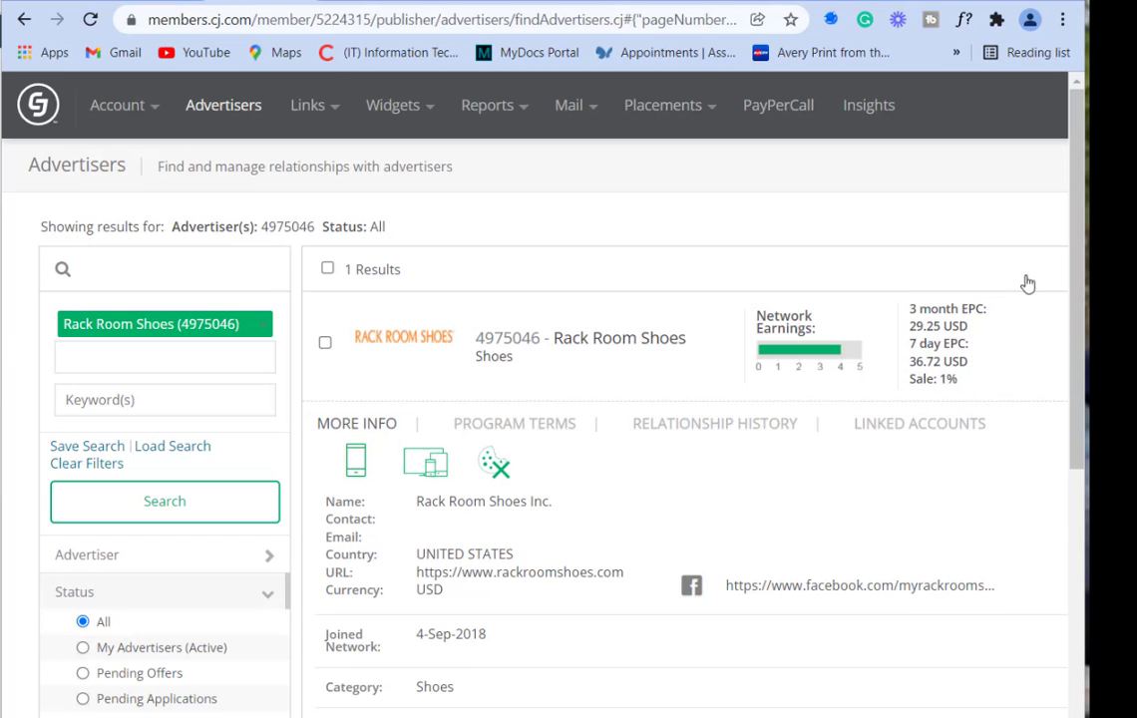
scroll(1077, 227, down, 3)
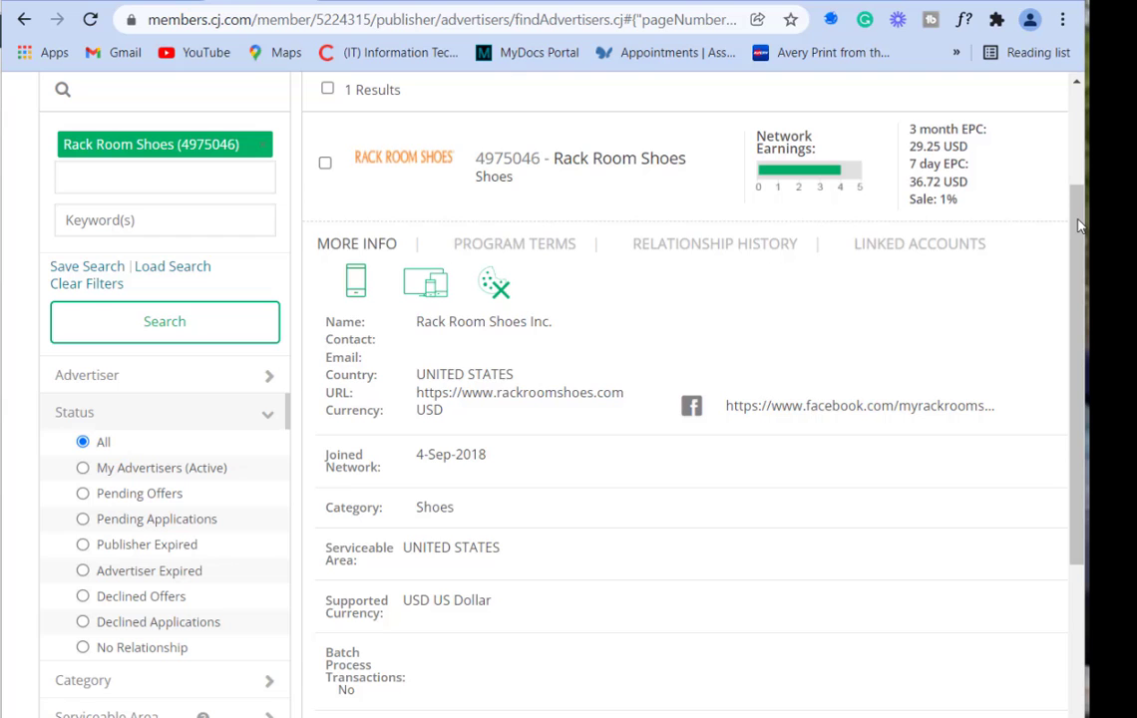
scroll(1076, 219, up, 3)
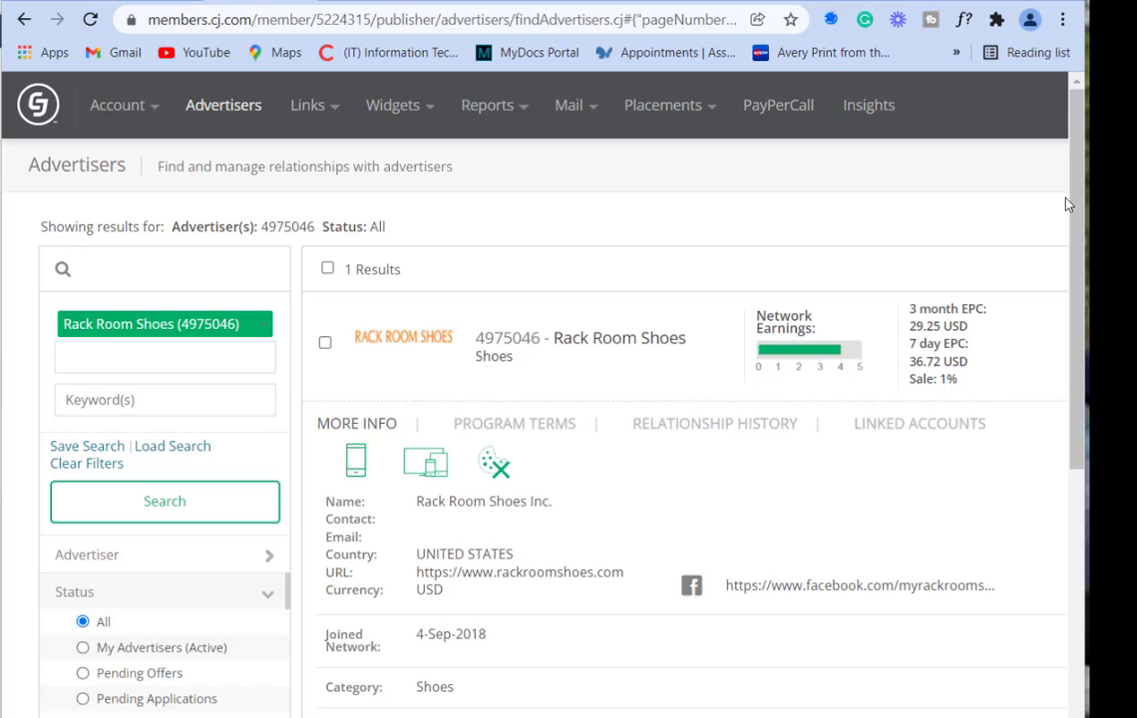
scroll(1067, 204, down, 3)
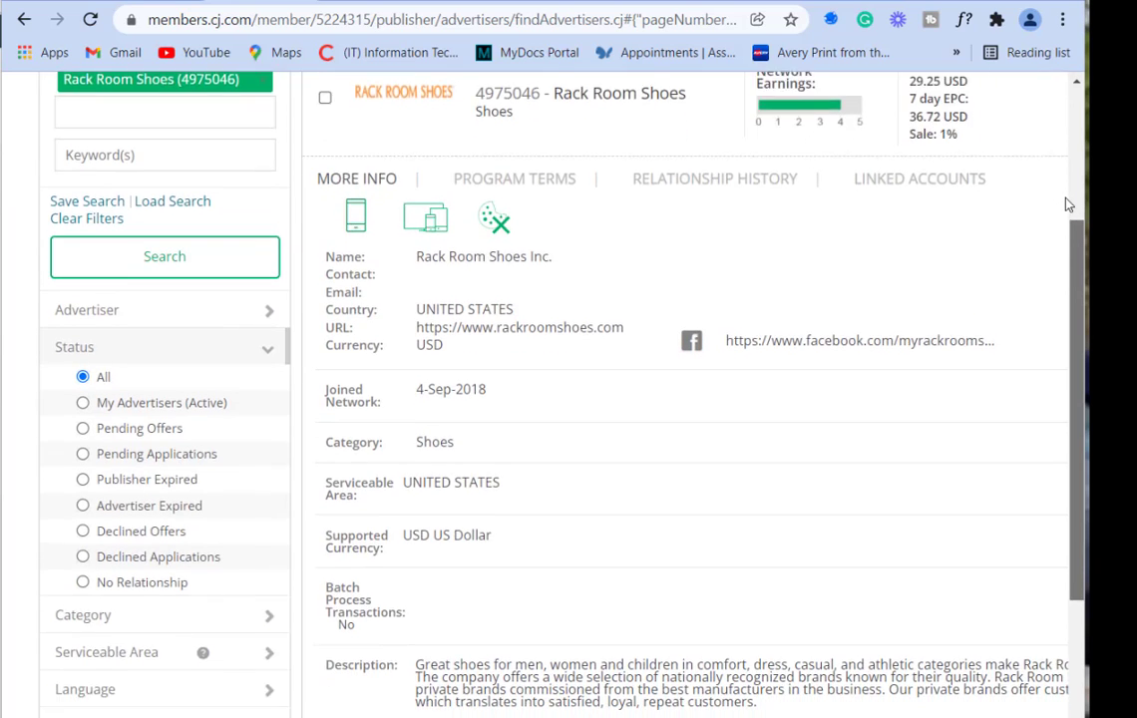
scroll(1067, 204, down, 2)
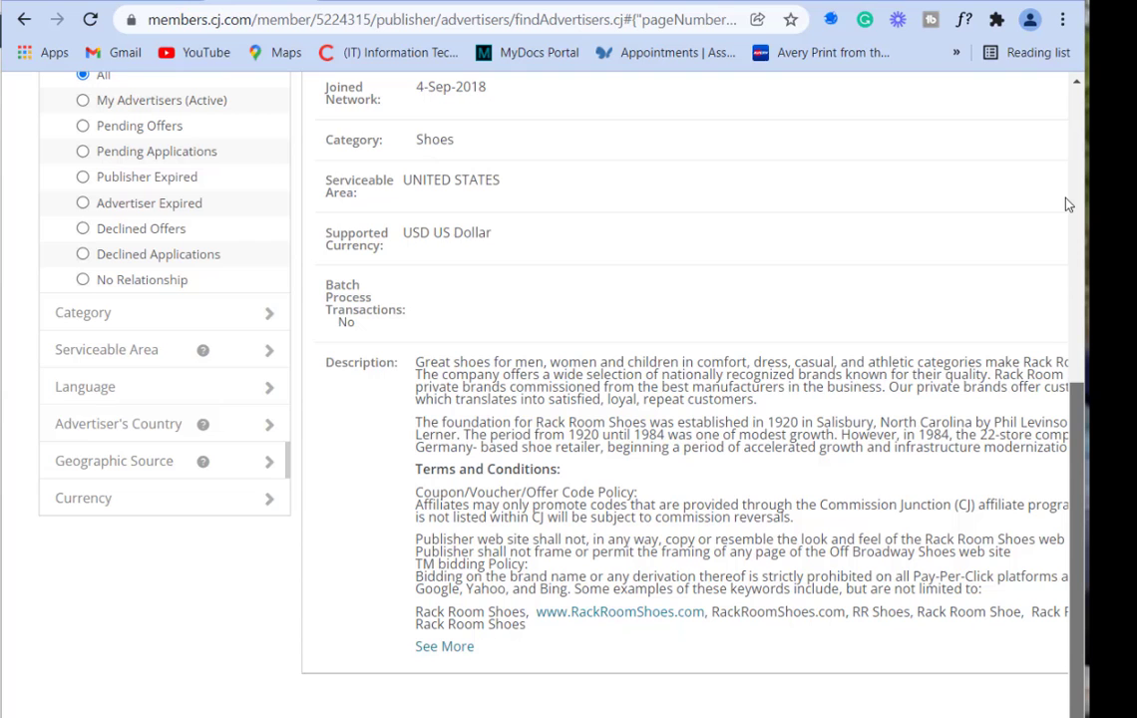
scroll(1067, 204, up, 5)
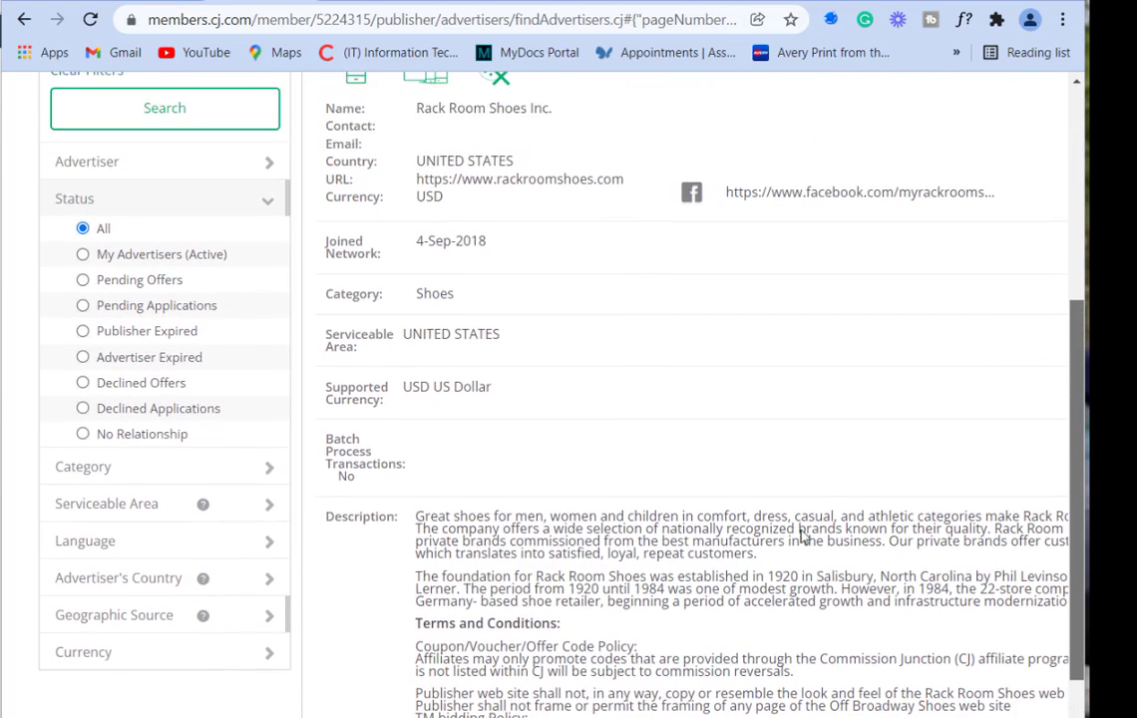
scroll(997, 210, right, 1)
scroll(534, 399, left, 1)
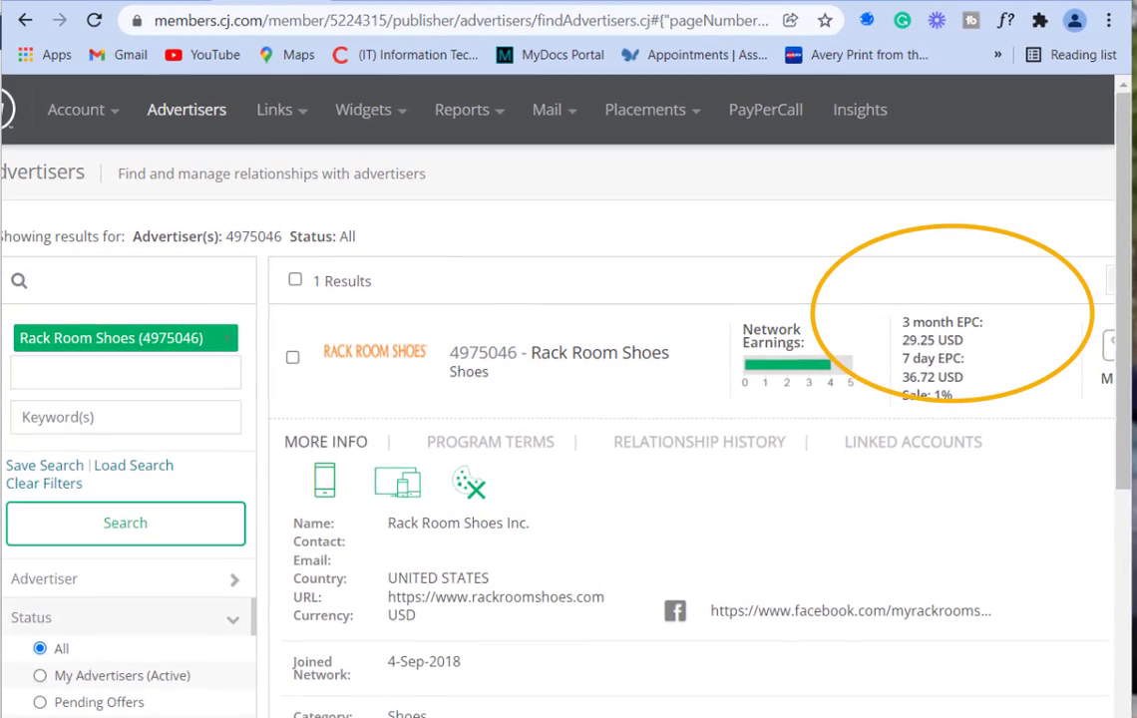
scroll(569, 399, down, 1)
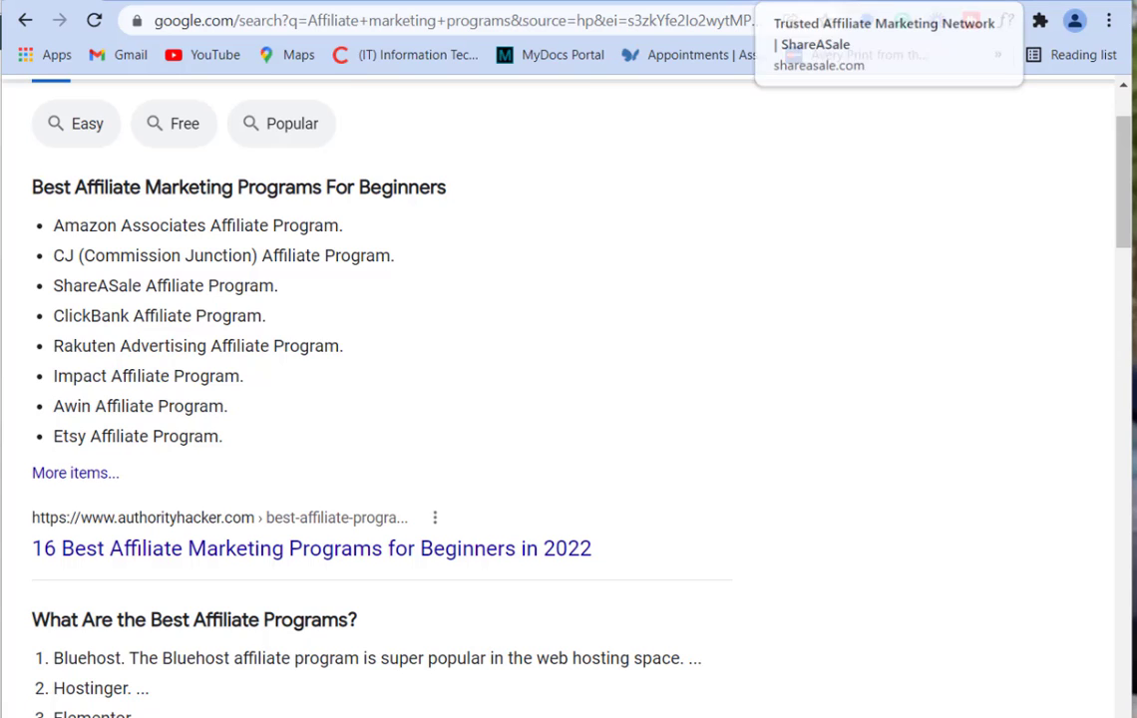
Switch to the ShareASale home page showing 16,550+ merchants and 225,000+ publishers.
click(798, 0)
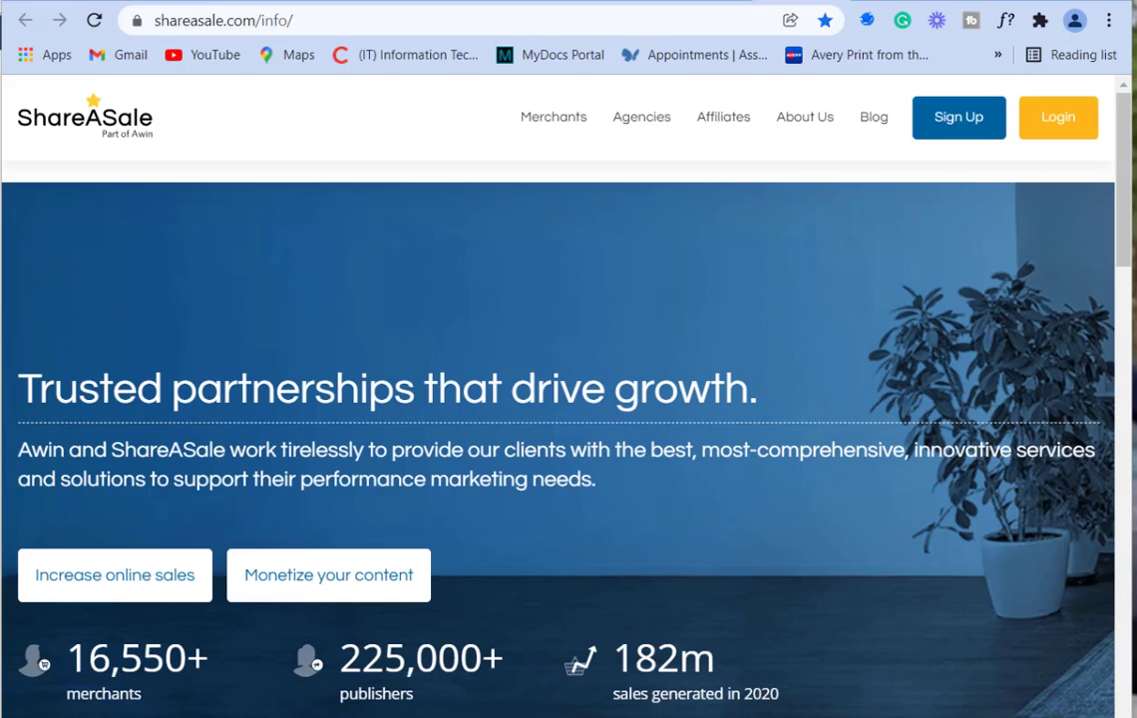